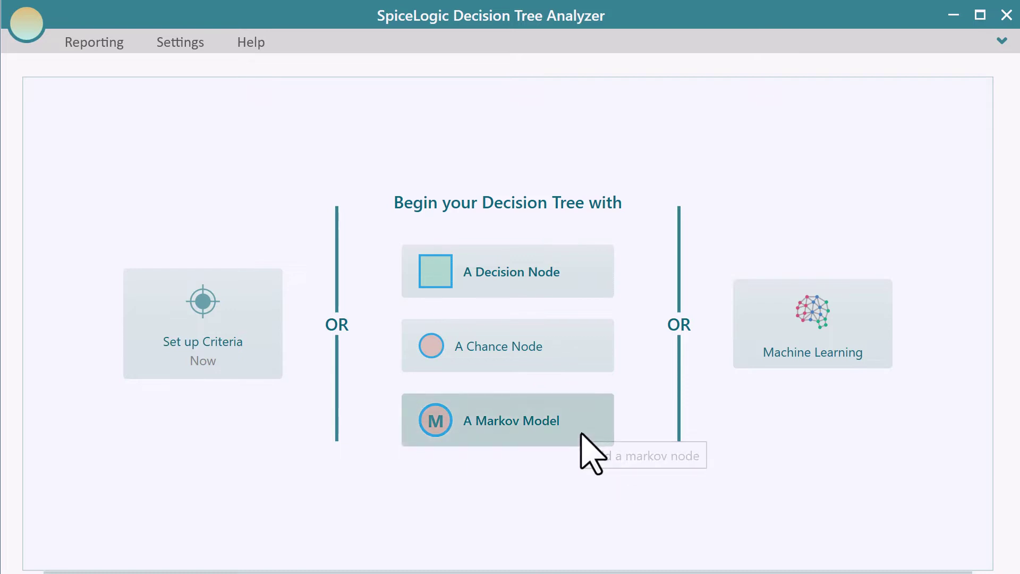
Start a new Markov model and list the states Alive and Dead
left_click(570, 444)
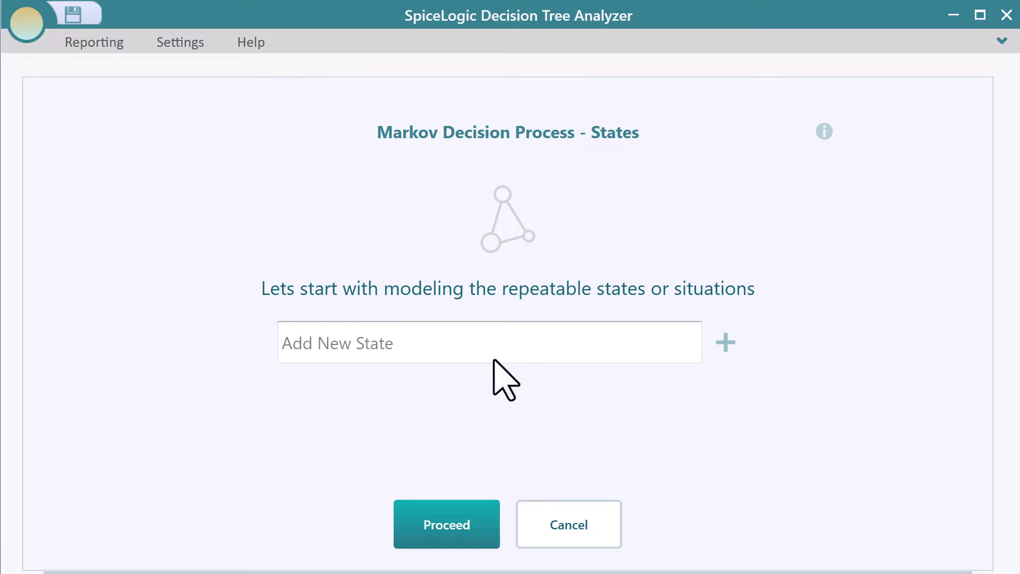
left_click(455, 343)
type("Alive")
key("Return")
type("Dead")
key("Return")
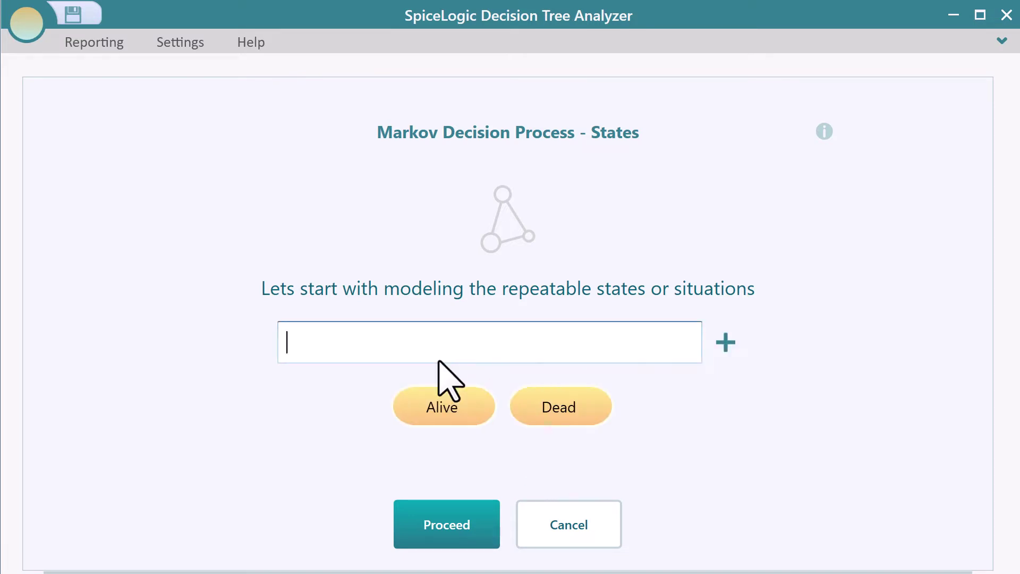
Confirm the states and declare that actions cannot influence transitions out of Alive
left_click(485, 537)
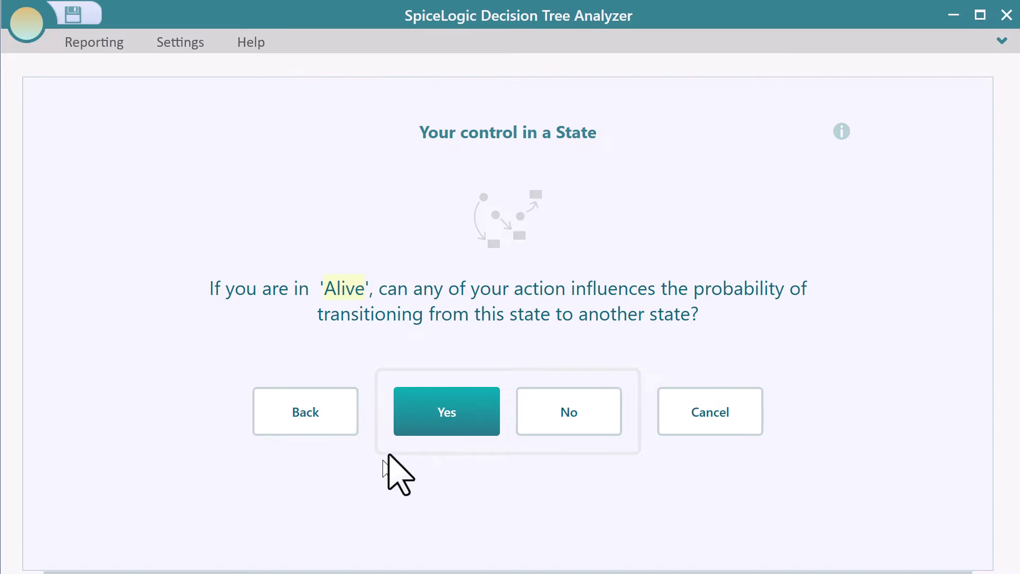
left_click(582, 418)
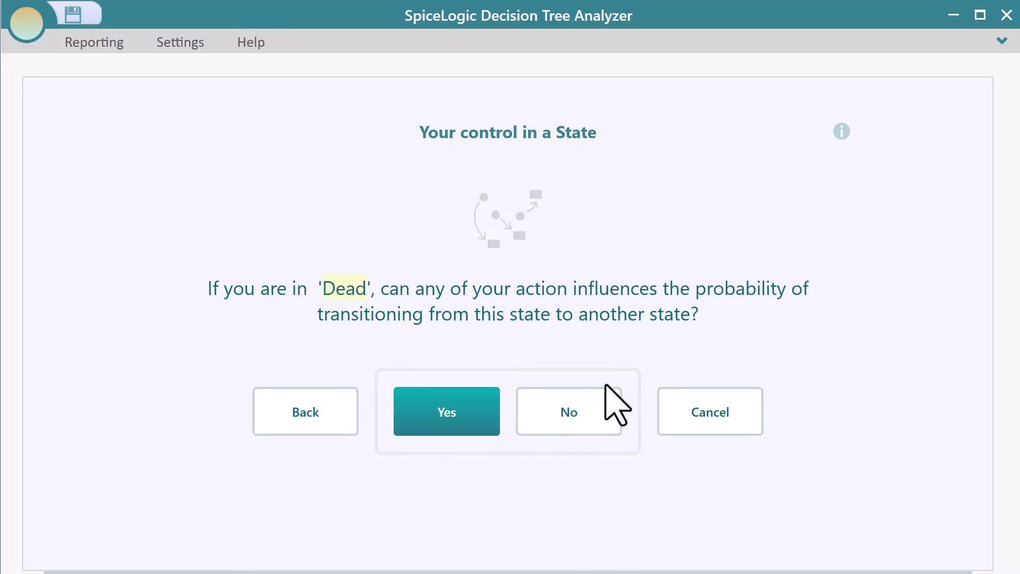
Declare Dead uninfluenced by actions, and set 21 maximum transitions with early stopping off
left_click(597, 401)
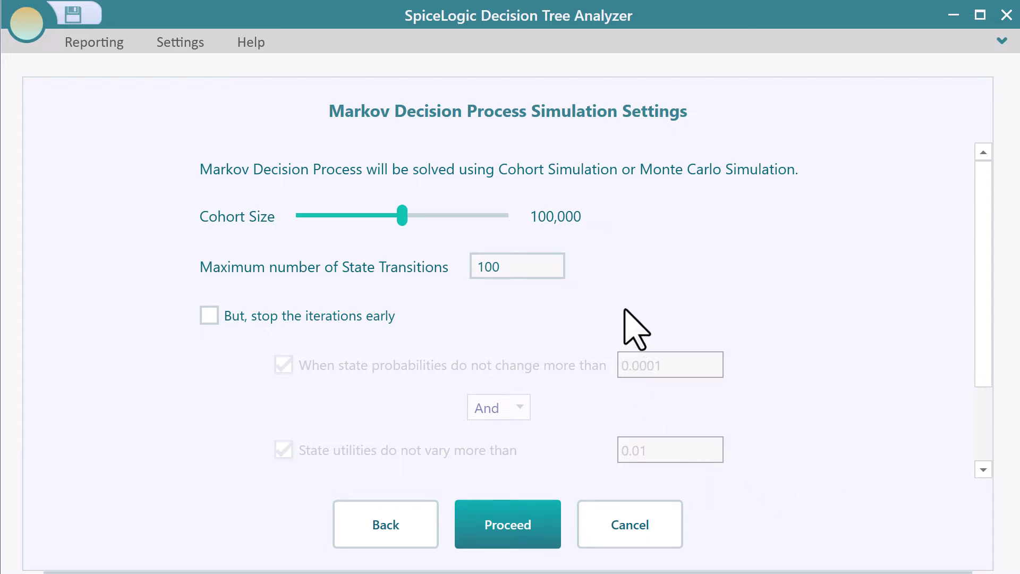
left_click(493, 272)
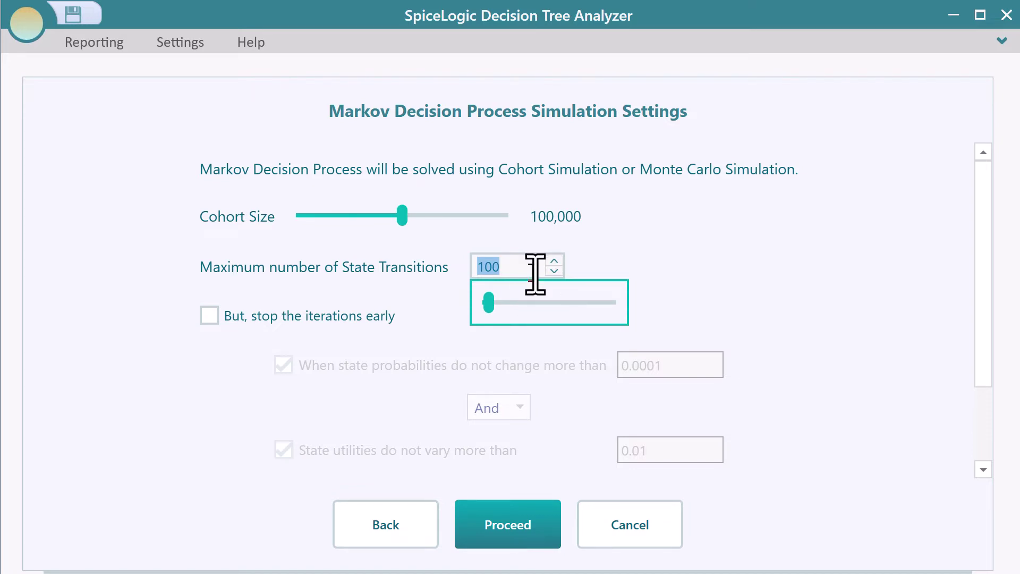
left_click(343, 317)
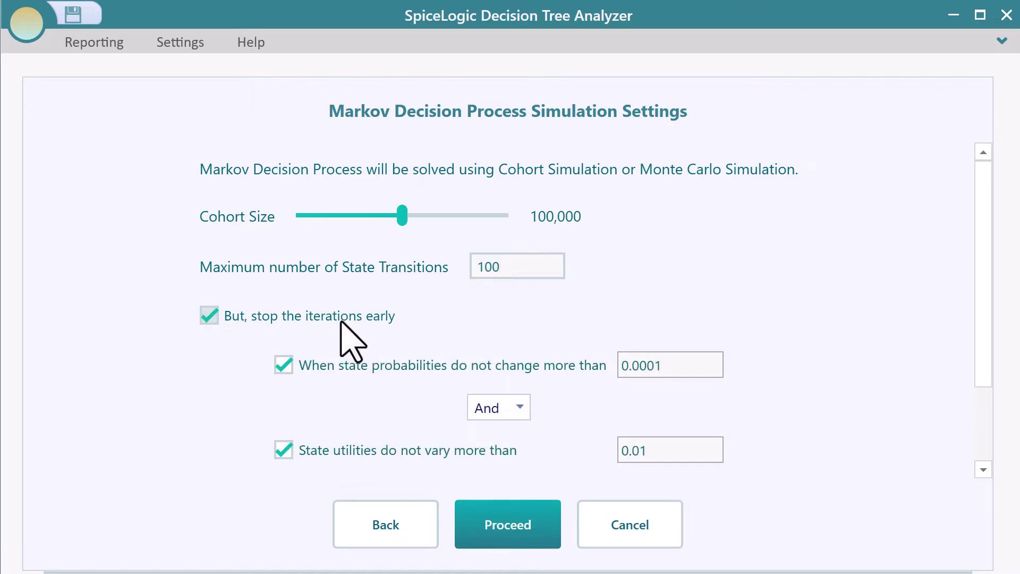
left_click(499, 267)
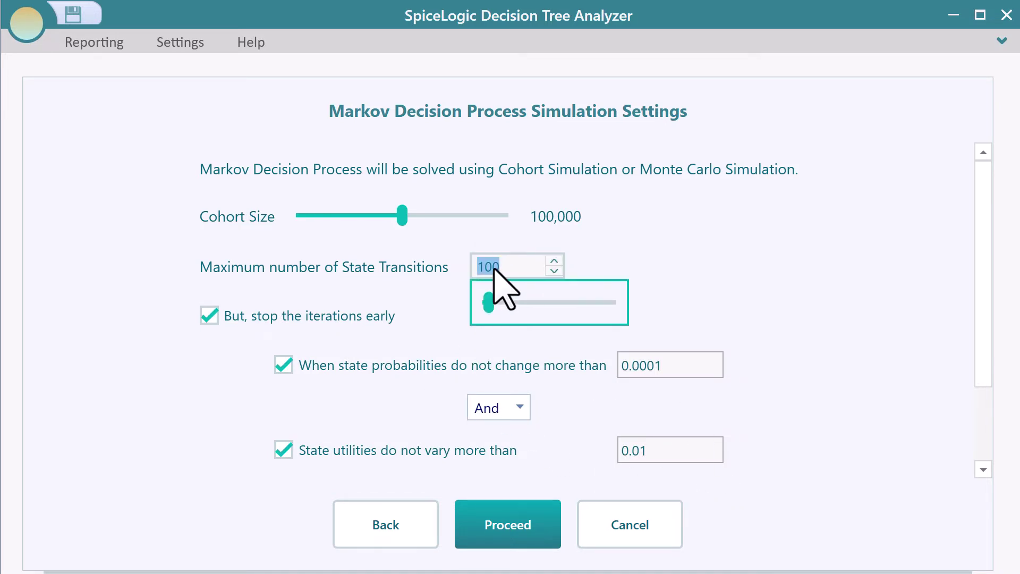
type("21")
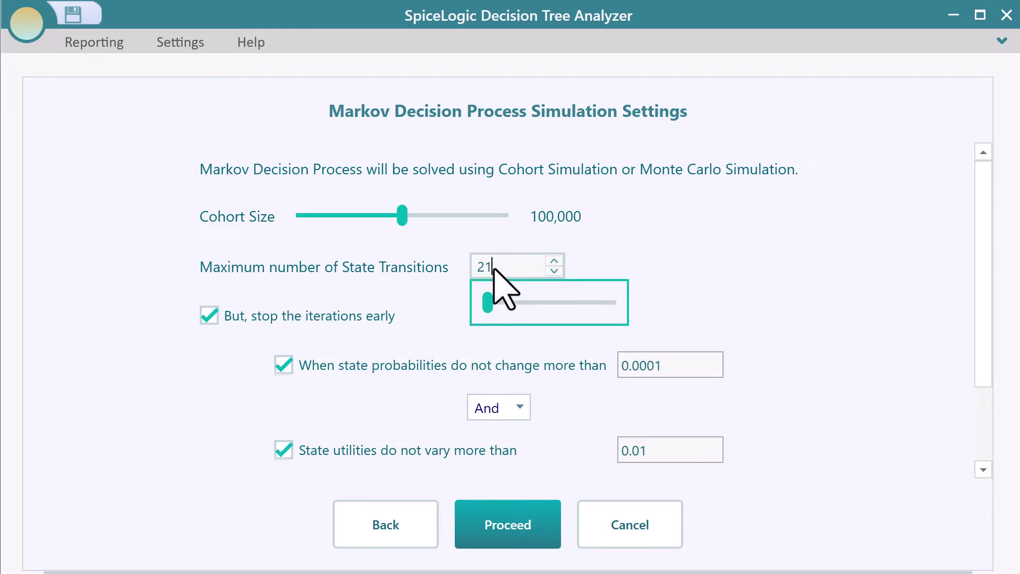
left_click(209, 315)
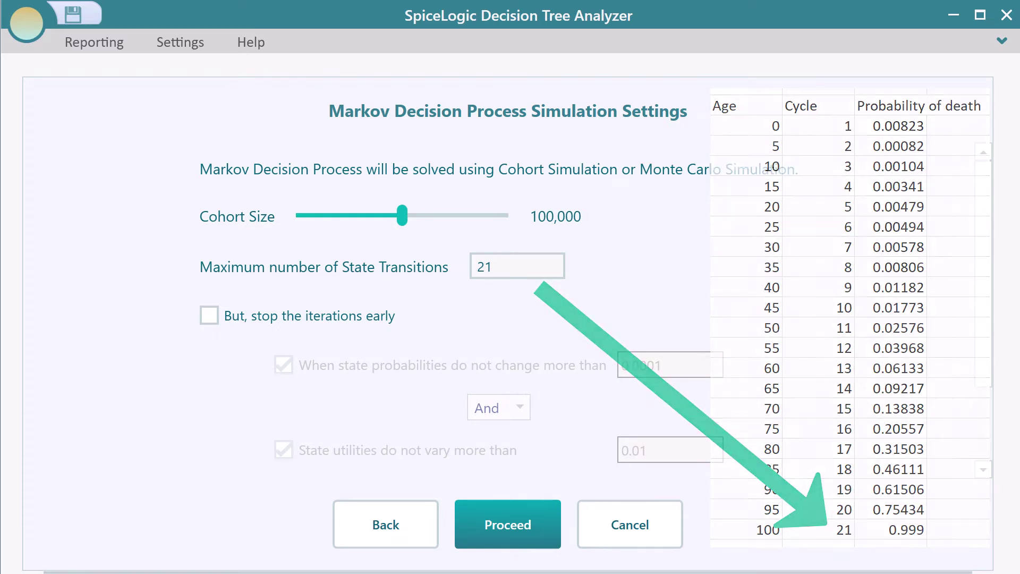
Set a 5-year cycle duration, name cycles Age, and apply half-cycle correction
scroll(619, 401, "down", 2)
left_click(618, 401)
left_click(619, 401)
double_click(485, 404)
type("5")
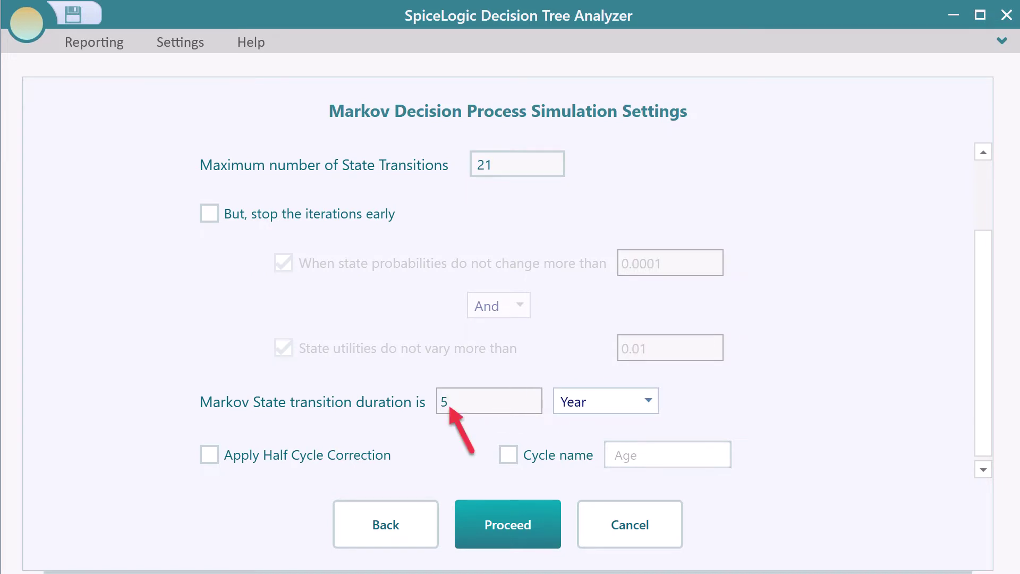
scroll(581, 474, "down", 1)
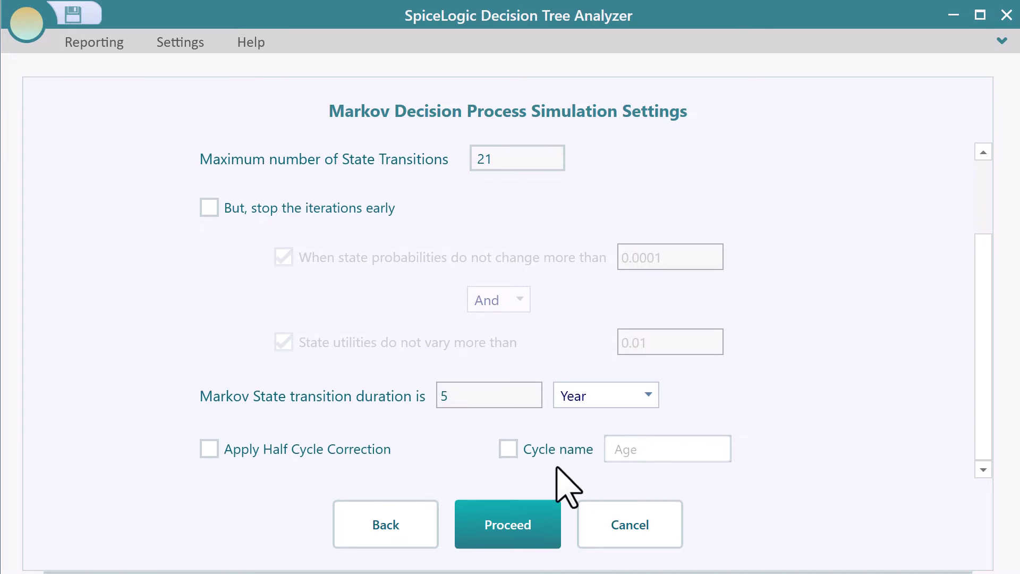
left_click(556, 456)
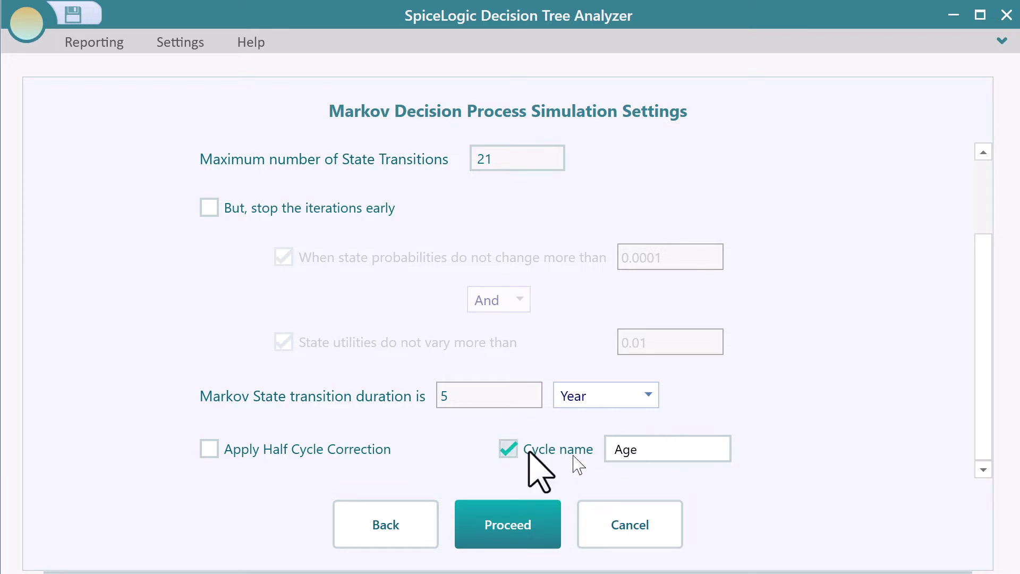
left_click(257, 455)
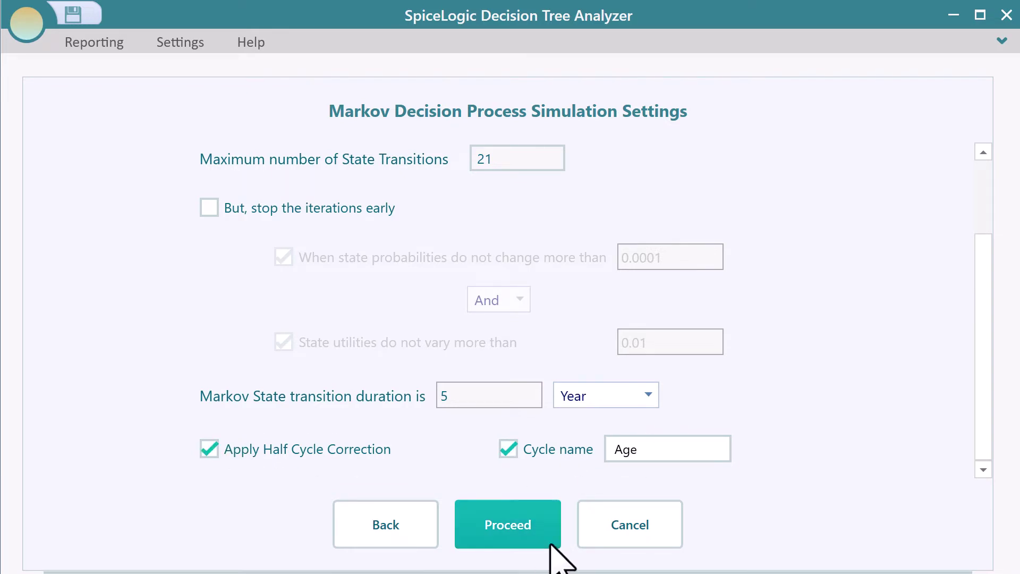
Make Alive's probabilities time-variant and switch Alive→Dead from complement to a look-up table
left_click(534, 542)
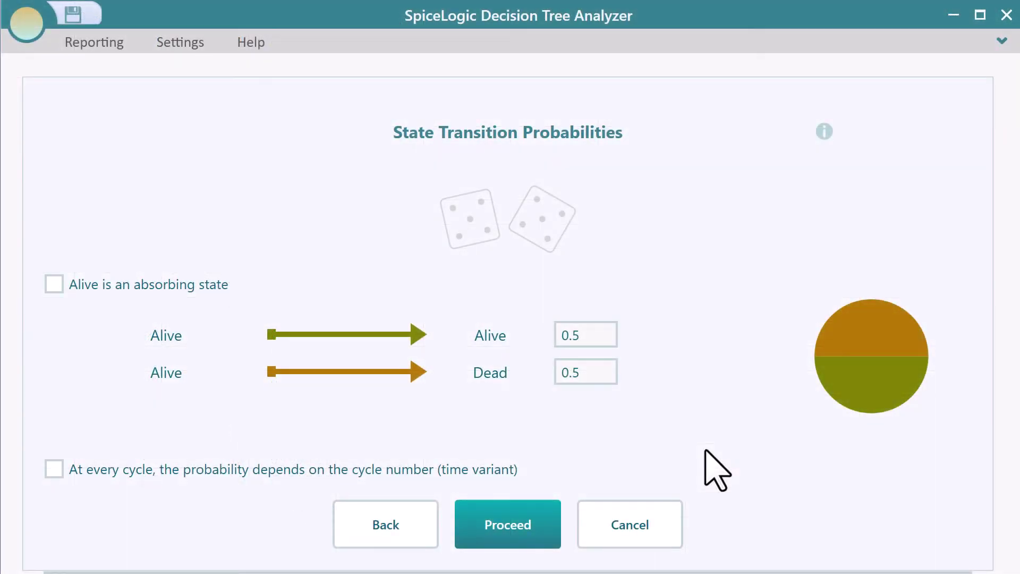
left_click(55, 470)
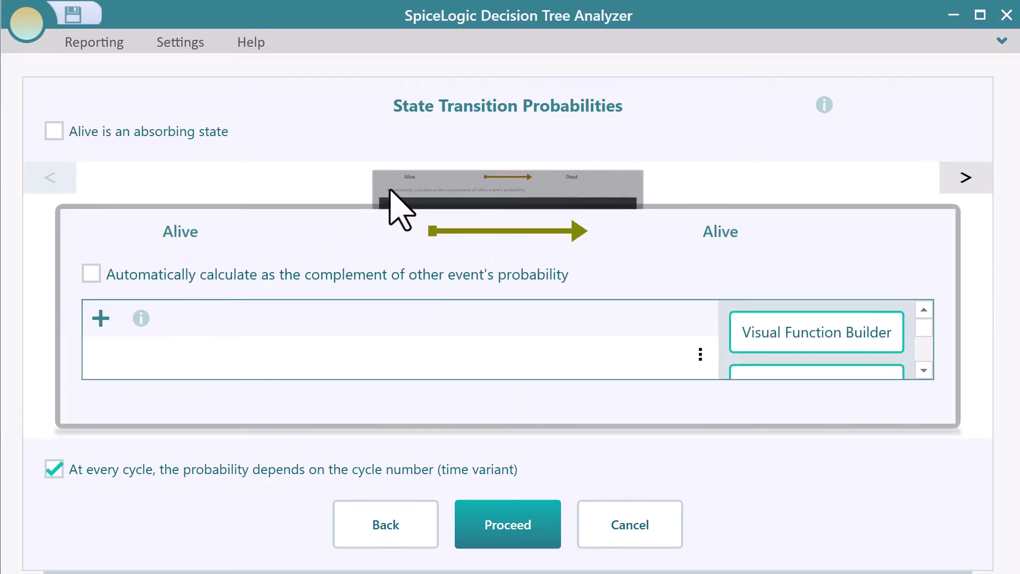
left_click(392, 192)
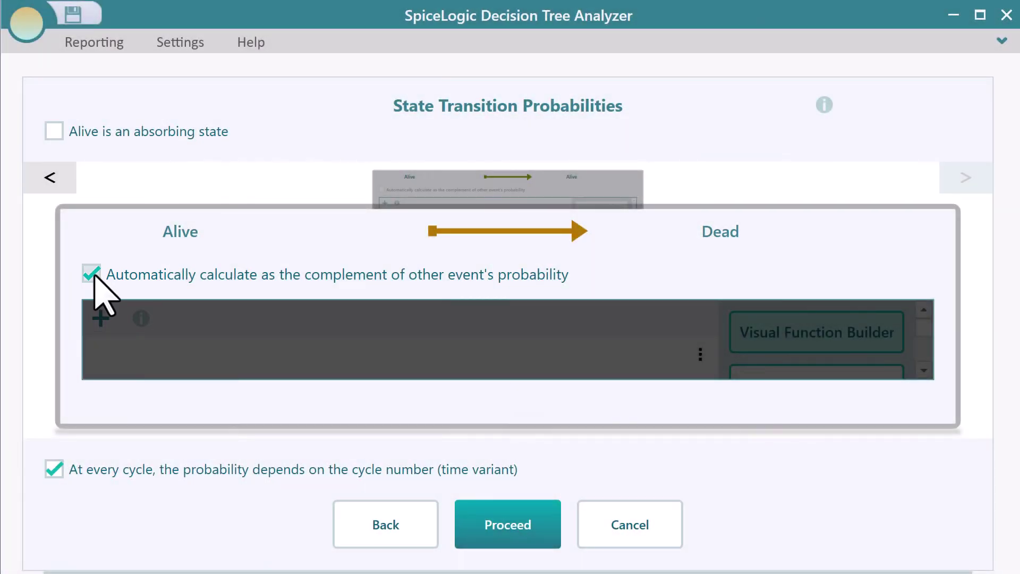
left_click(91, 274)
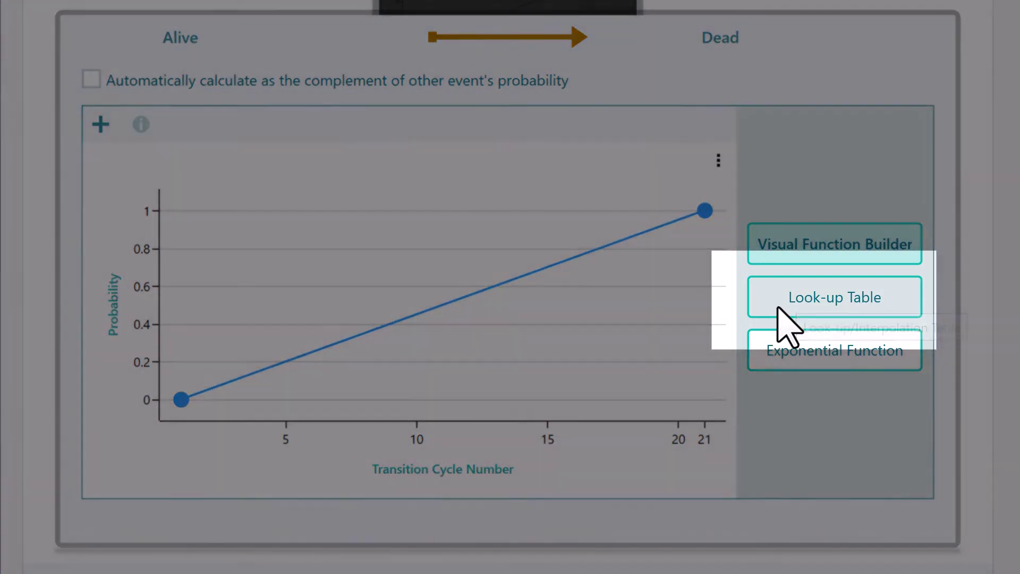
left_click(778, 308)
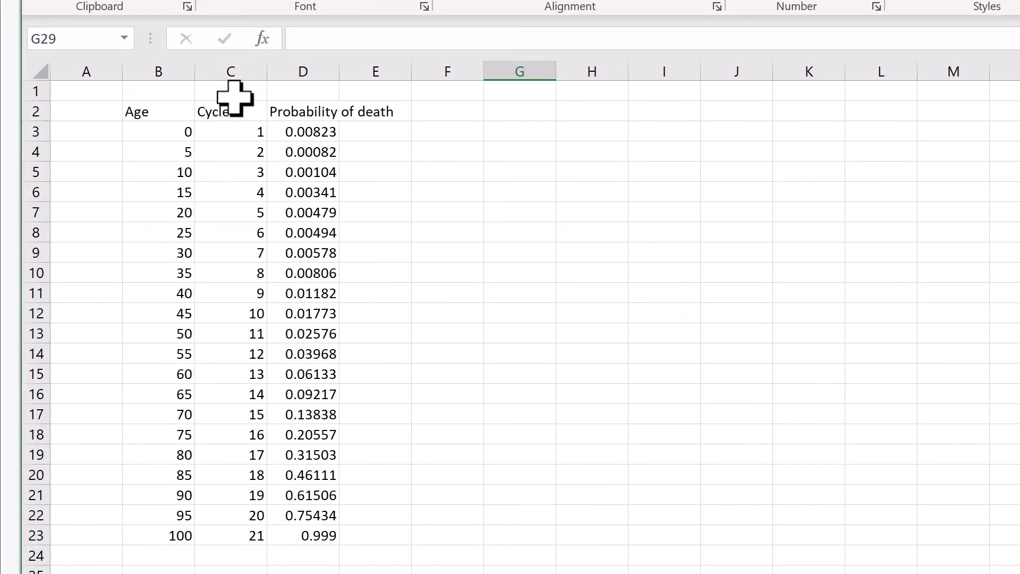
Copy cells C3:D23 holding the Cycle and Probability of death values
left_click_drag(239, 130, 331, 541)
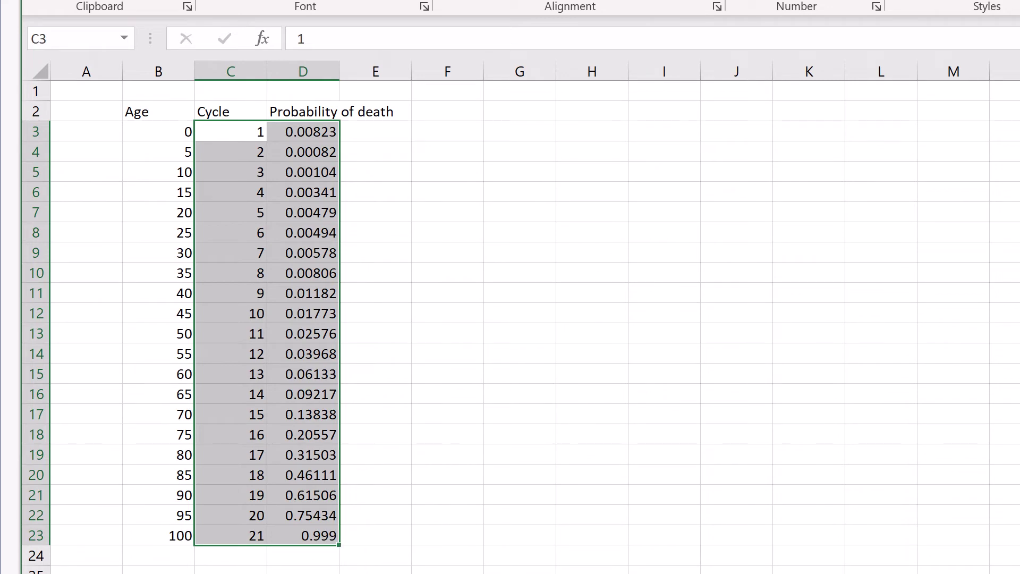
right_click(231, 157)
left_click(287, 245)
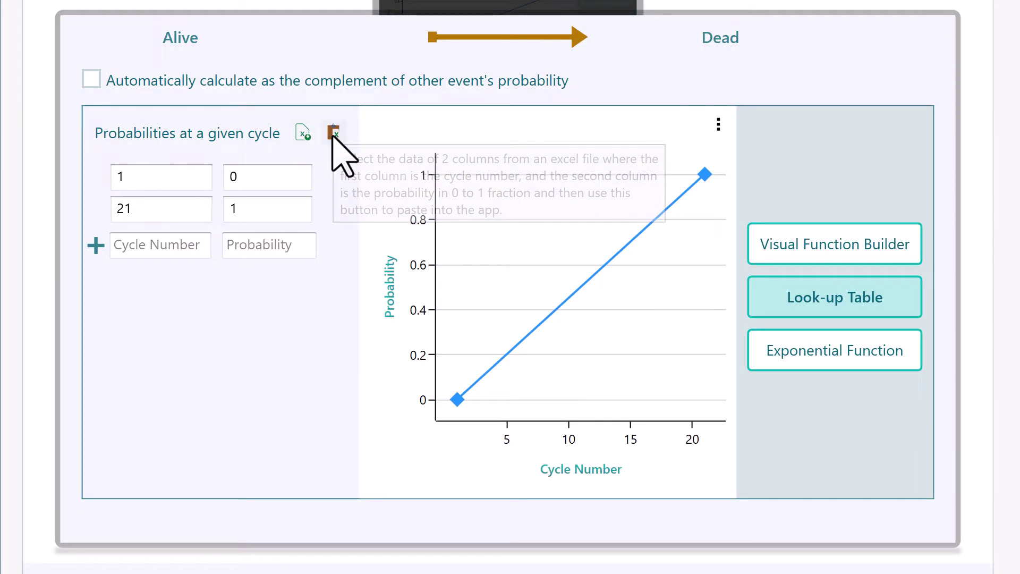
Paste the 21 Excel death probabilities into the Alive→Dead look-up table and continue
left_click(334, 133)
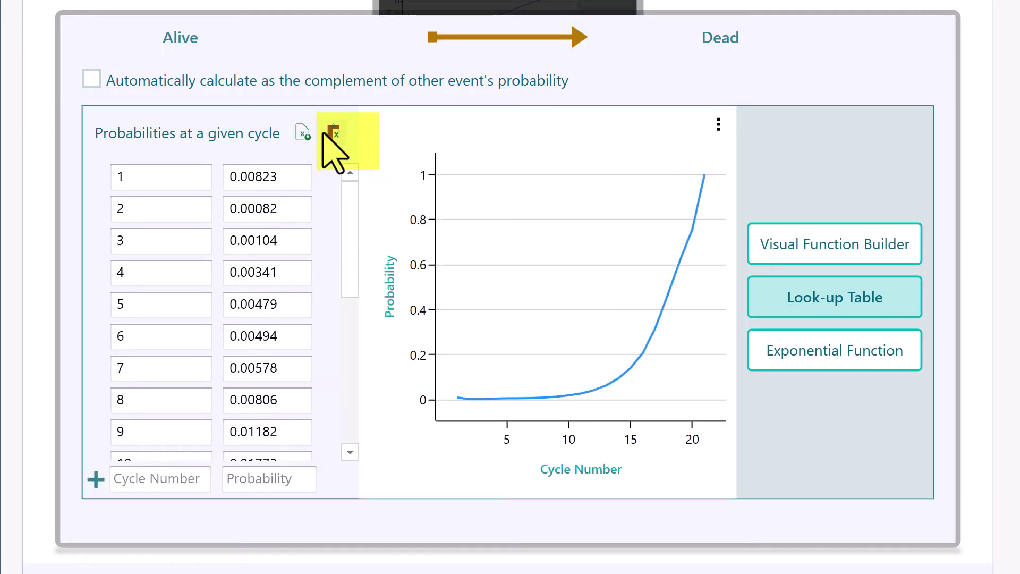
scroll(282, 340, "down", 5)
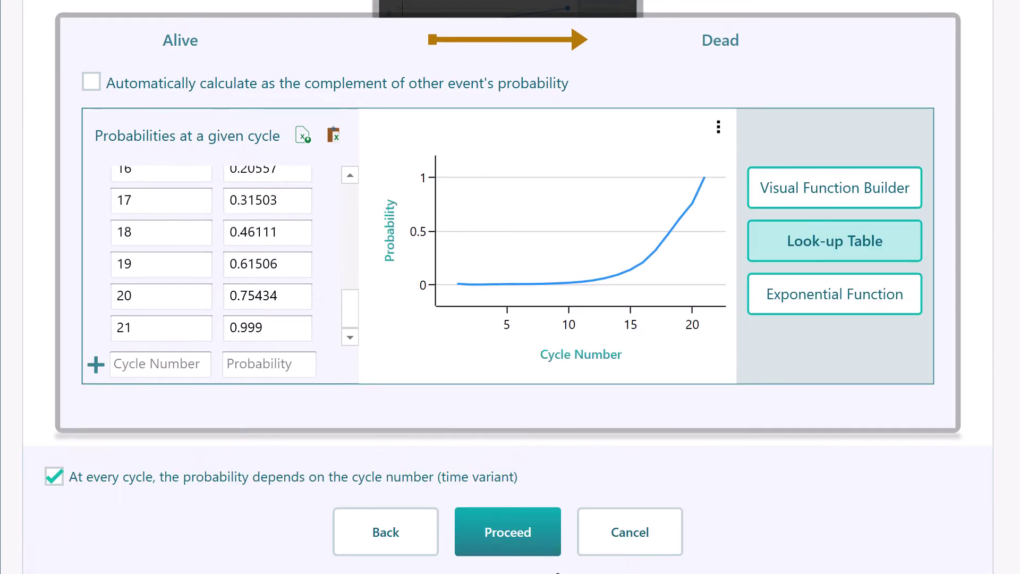
left_click(553, 551)
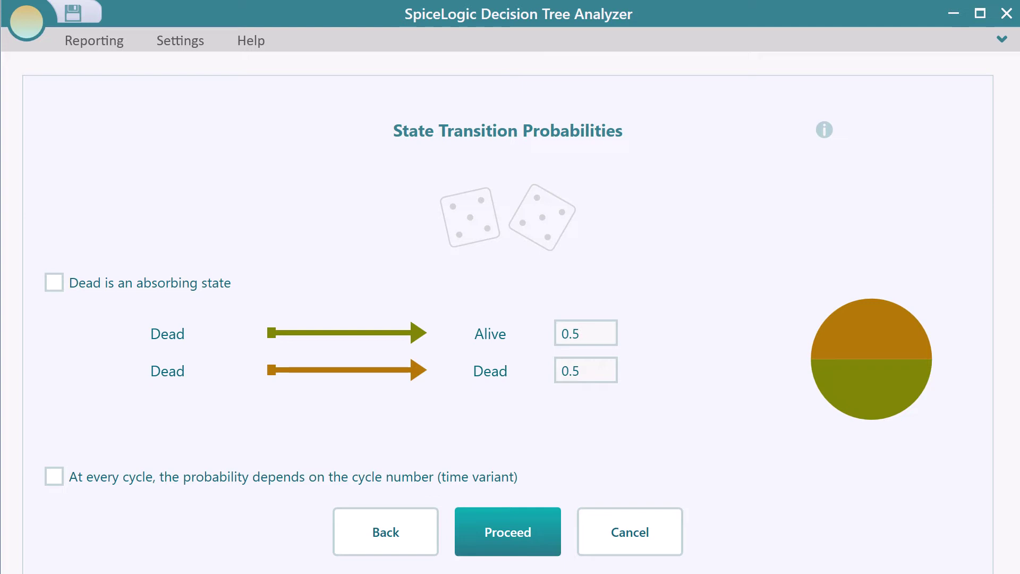
Mark Dead as an absorbing state
mouse_move(95, 295)
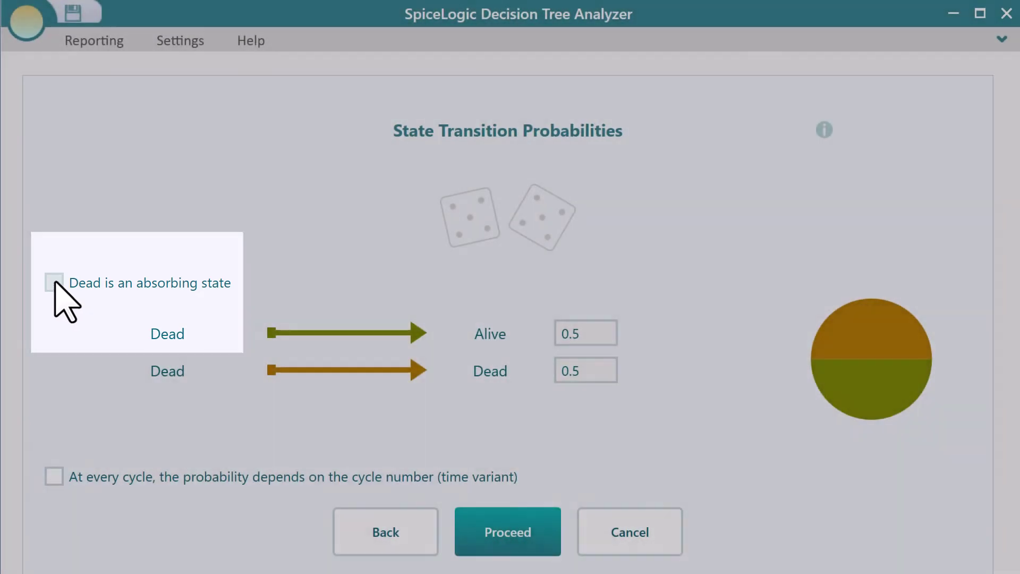
left_click(54, 285)
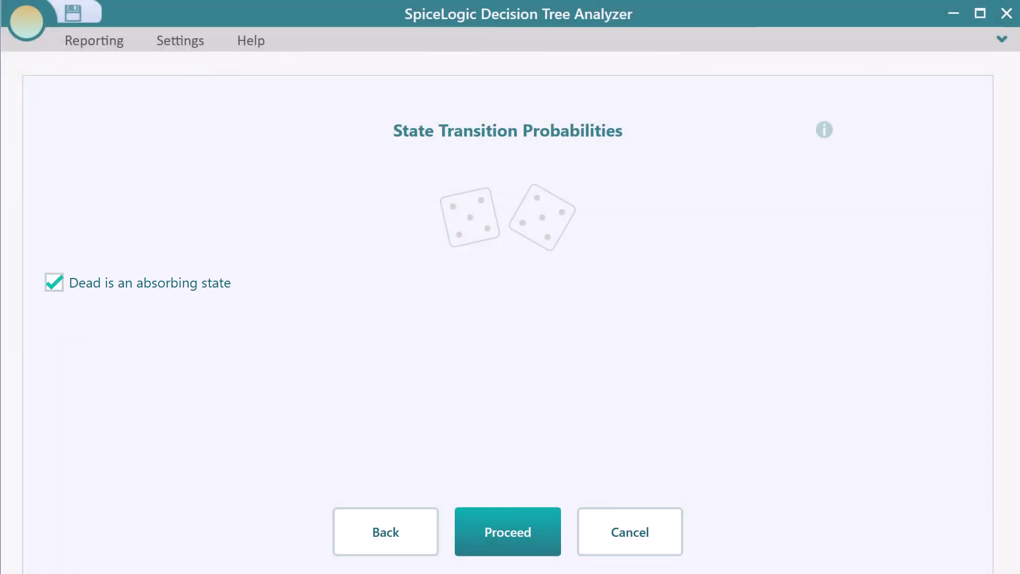
Keep Alive as the certain initial state and choose to set payoffs for states
left_click(541, 552)
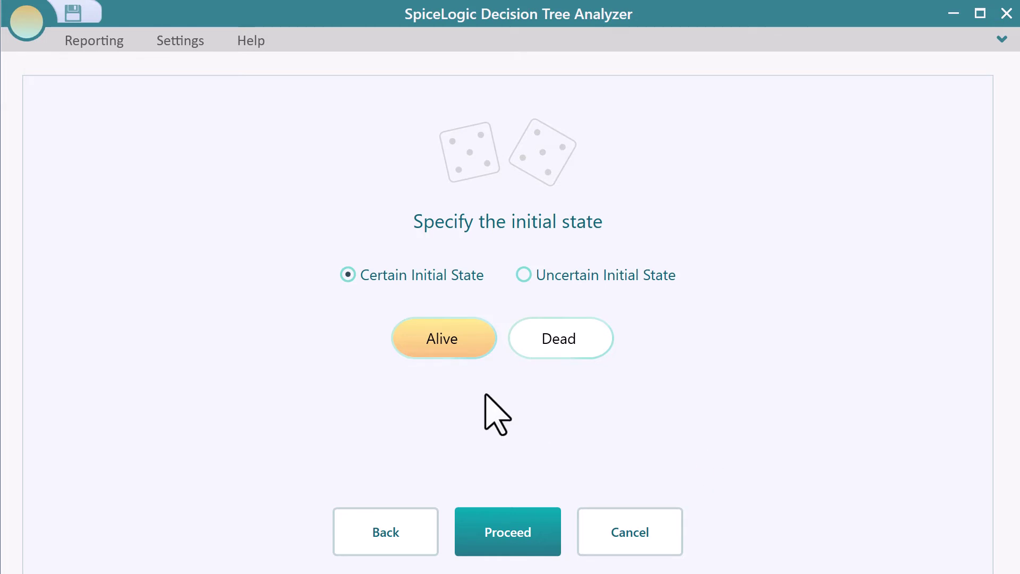
left_click(542, 537)
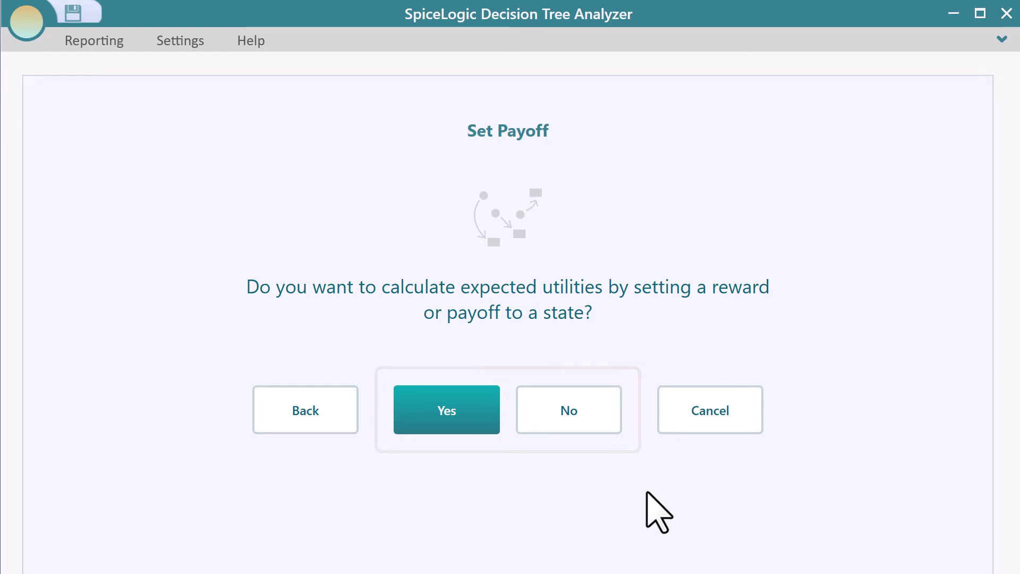
left_click(477, 410)
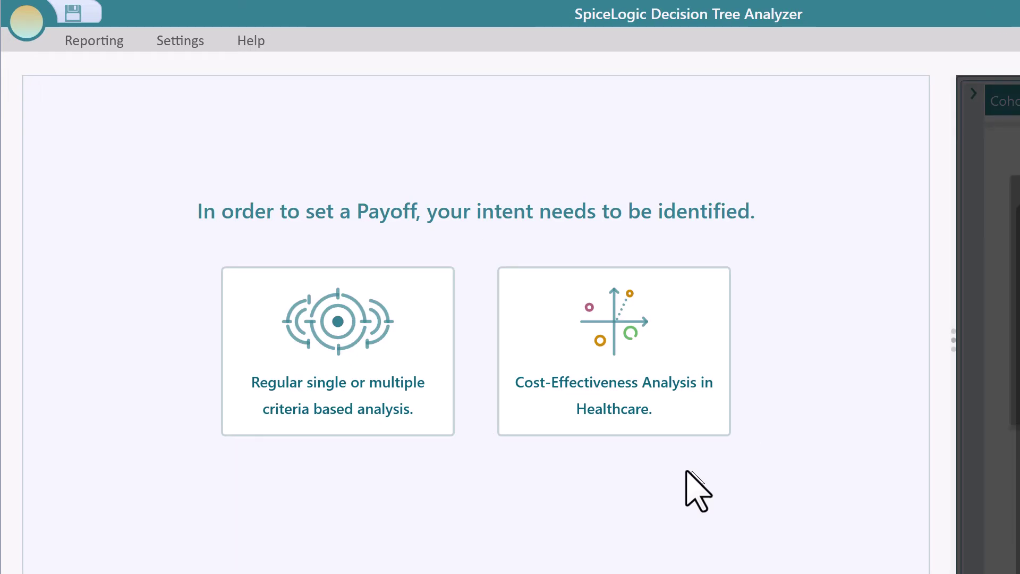
Choose healthcare cost-effectiveness with a single custom Life-years variable and no interest discounting
left_click(699, 416)
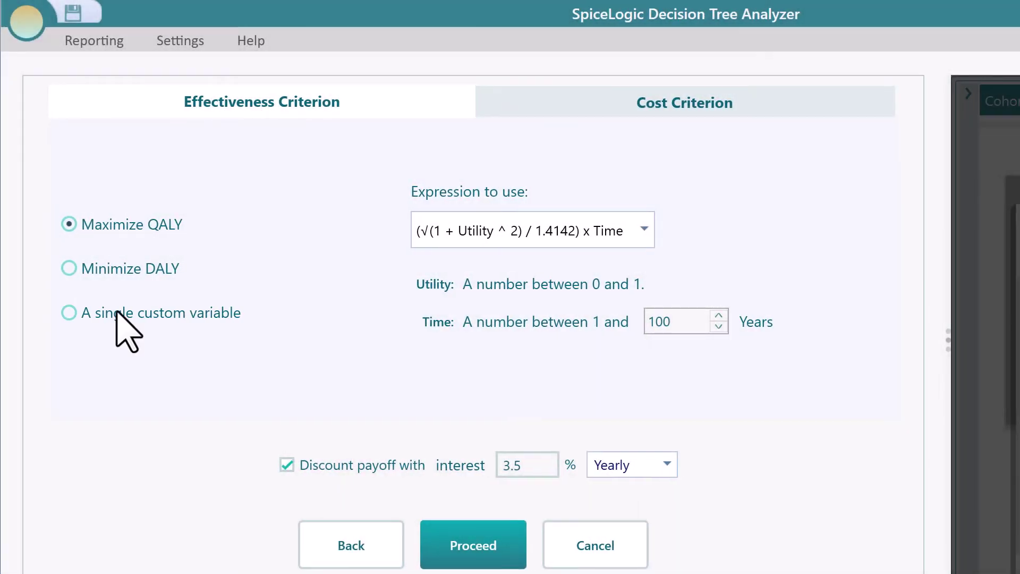
left_click(114, 313)
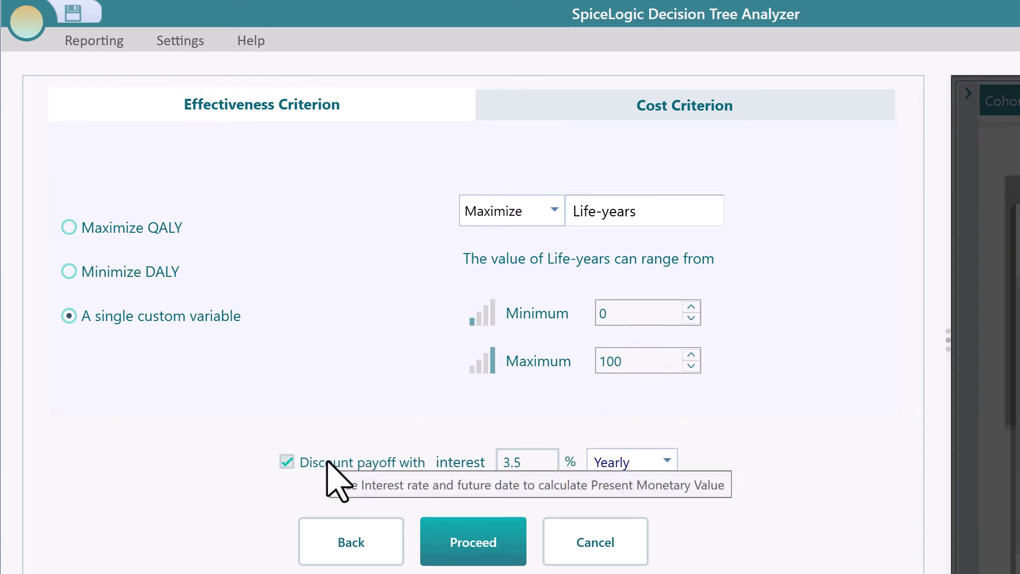
left_click(288, 461)
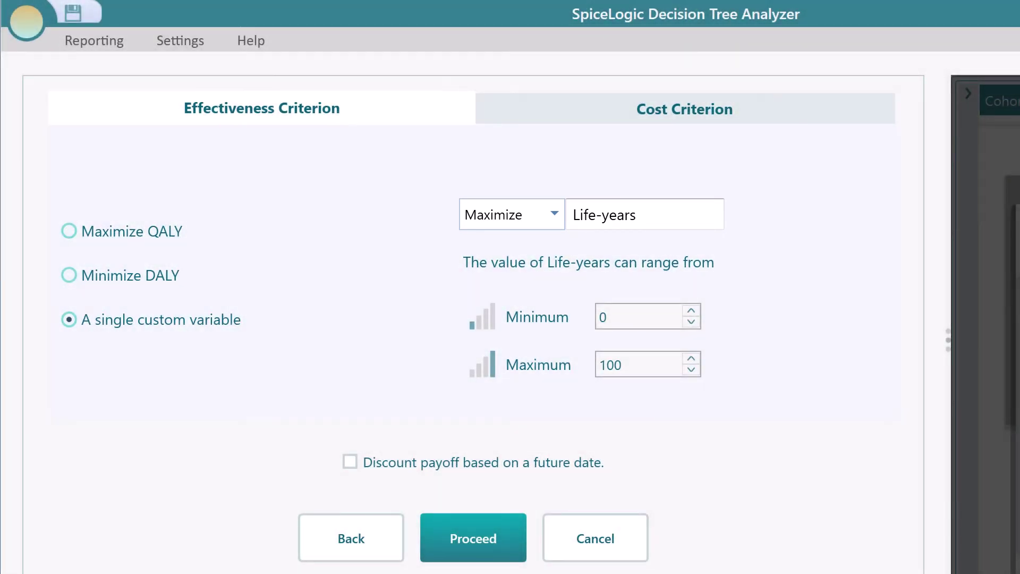
left_click(649, 118)
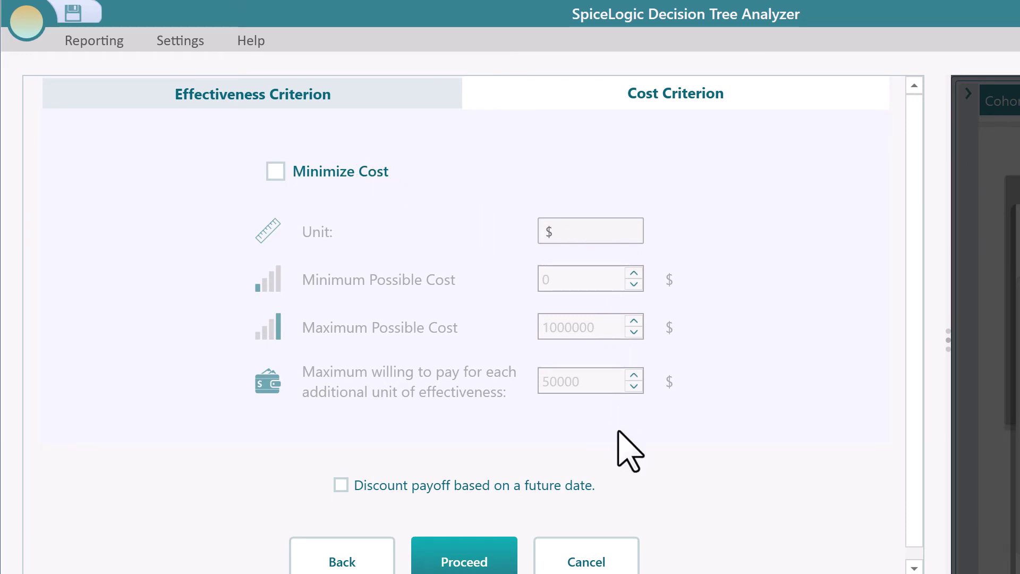
left_click(327, 98)
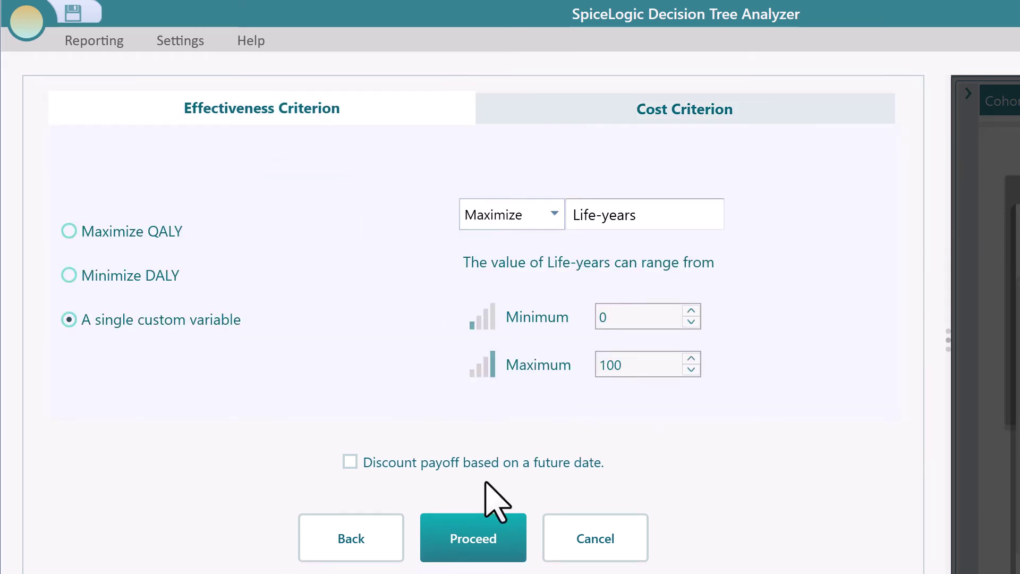
left_click(518, 549)
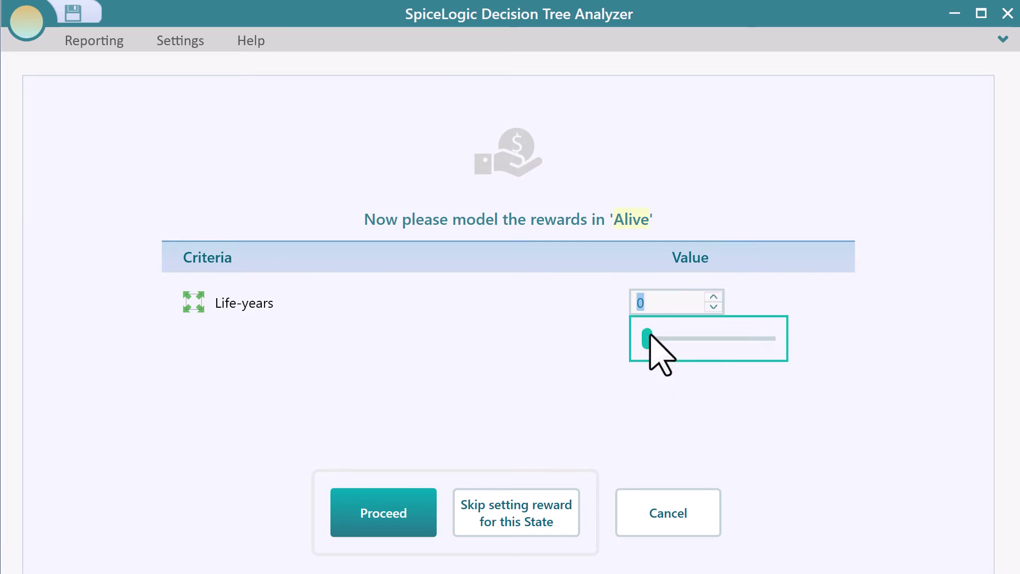
Reward Alive with 5 Life-years and skip Dead's reward to finish the model
left_click_drag(647, 340, 658, 335)
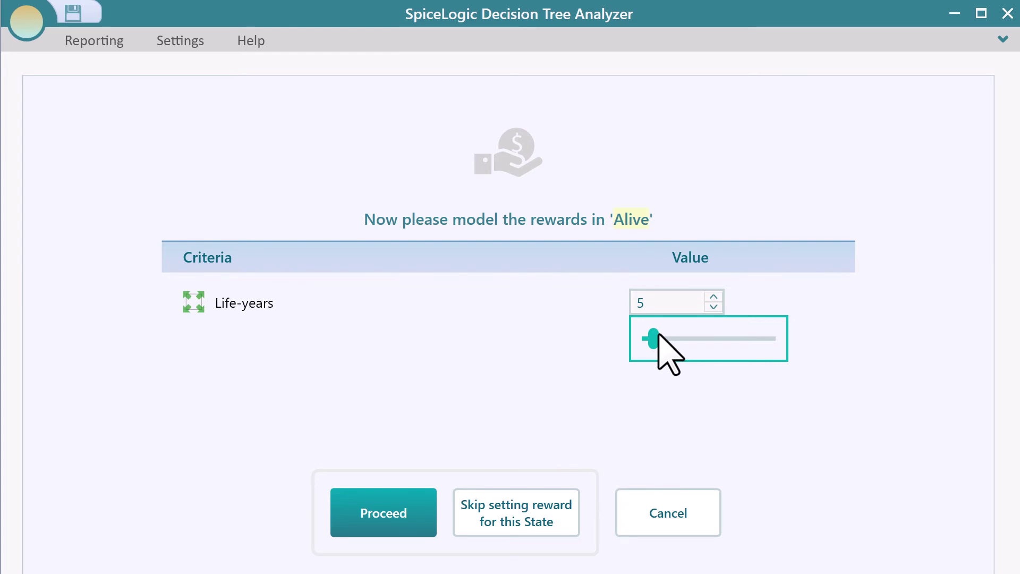
left_click(385, 531)
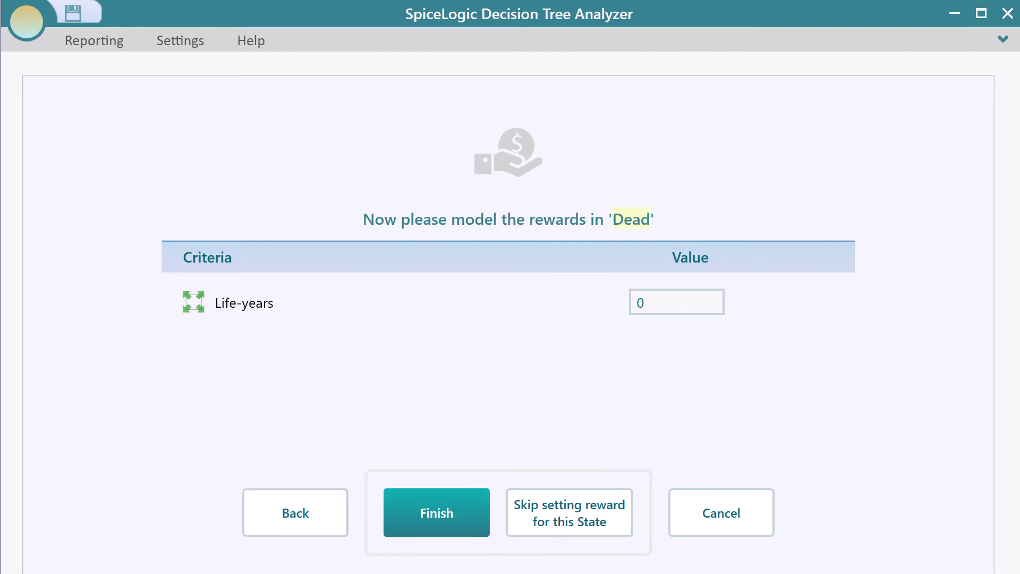
left_click(614, 523)
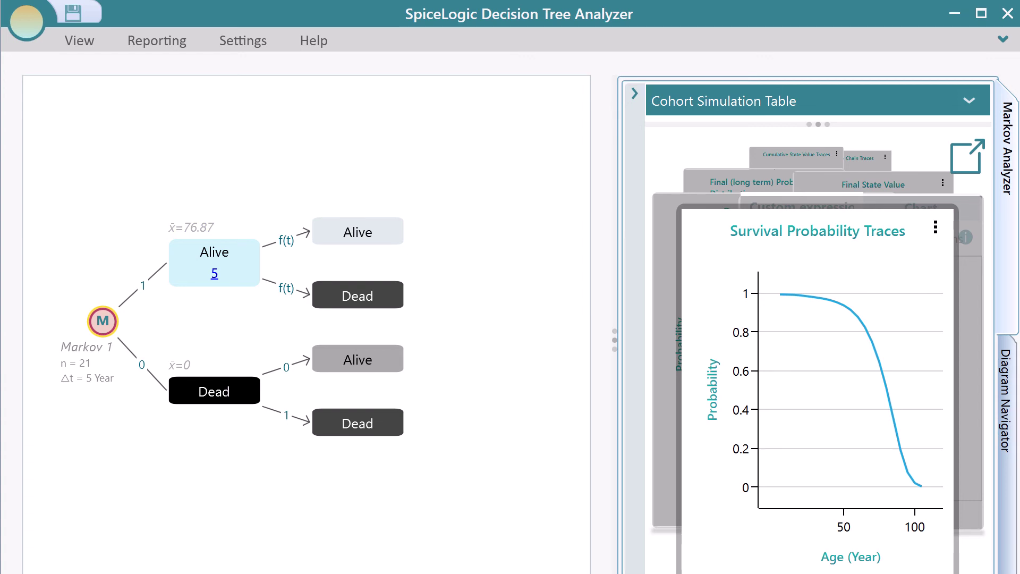
Cycle the Markov Analyzer charts back to Probability Traces and show its data table
mouse_move(183, 260)
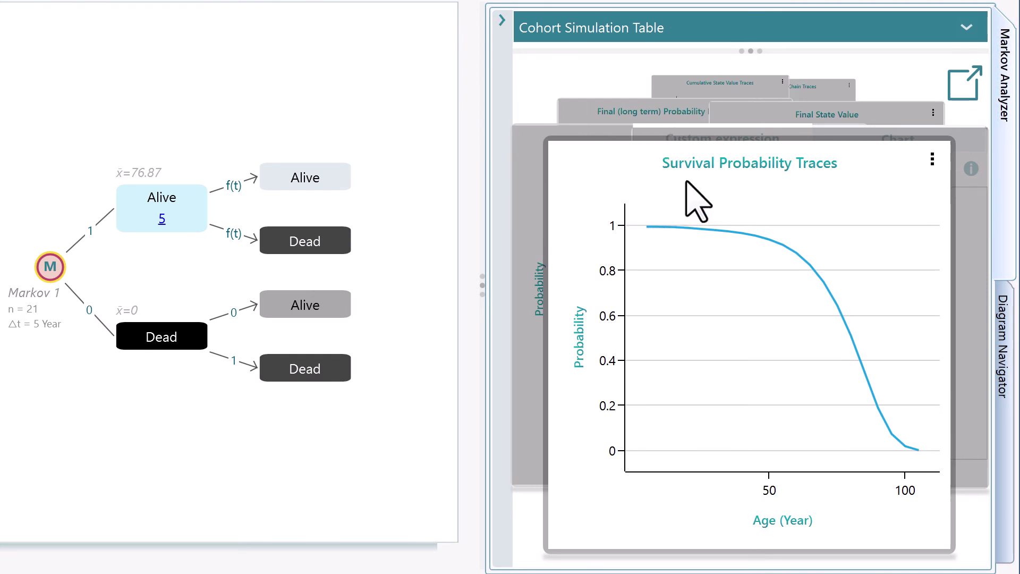
left_click(532, 248)
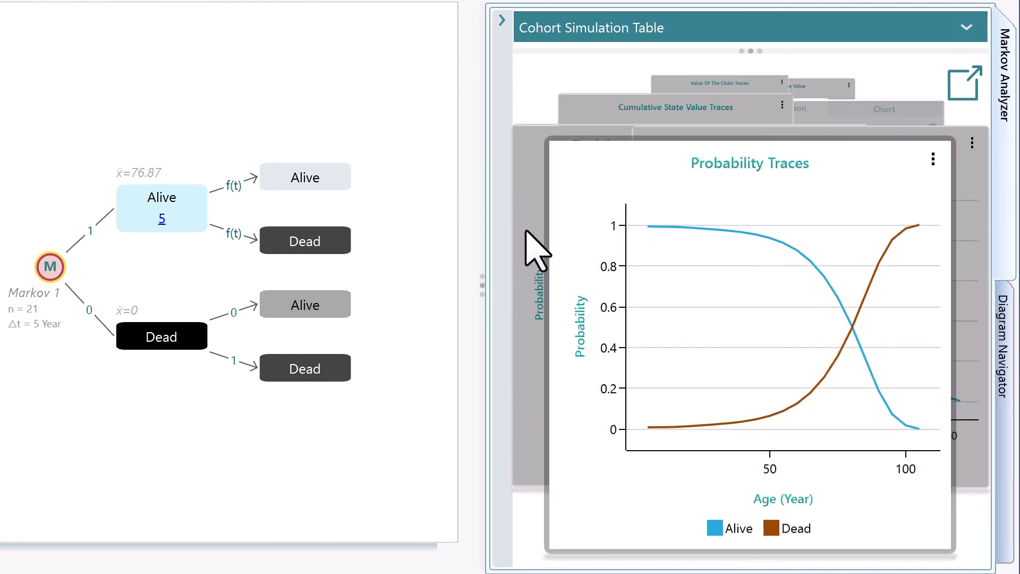
left_click(532, 247)
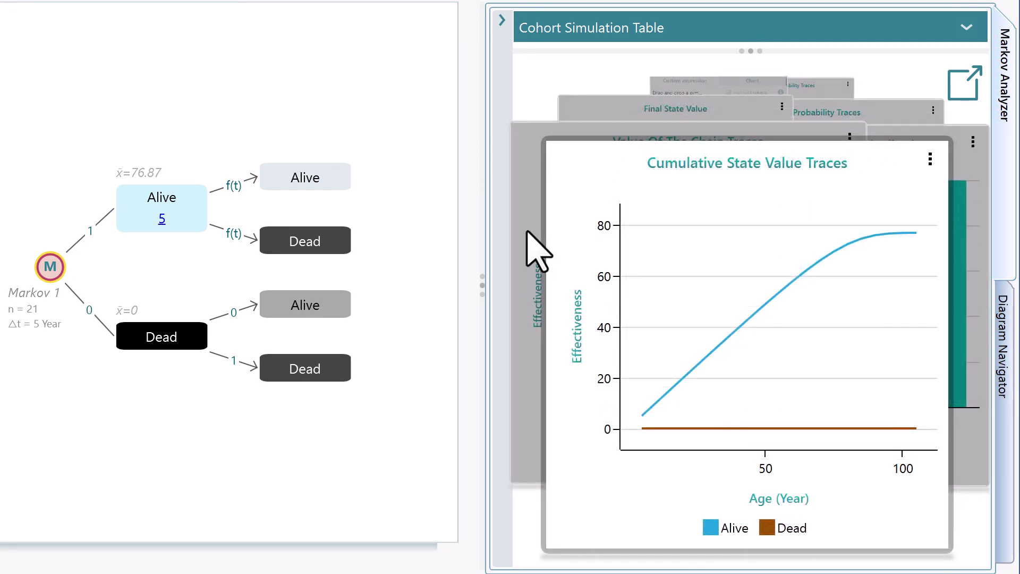
left_click(533, 248)
left_click(533, 247)
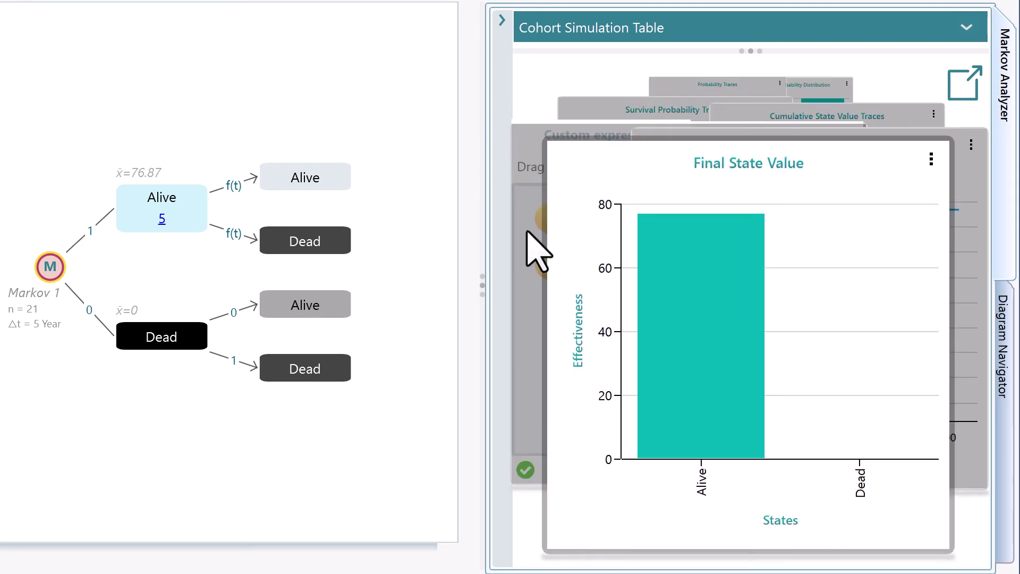
left_click(537, 245)
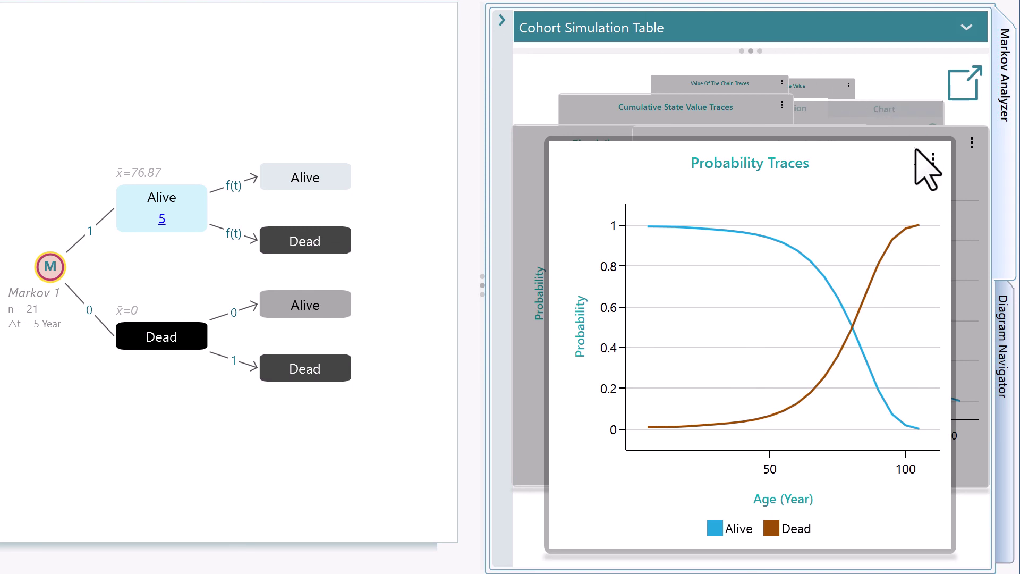
left_click(924, 165)
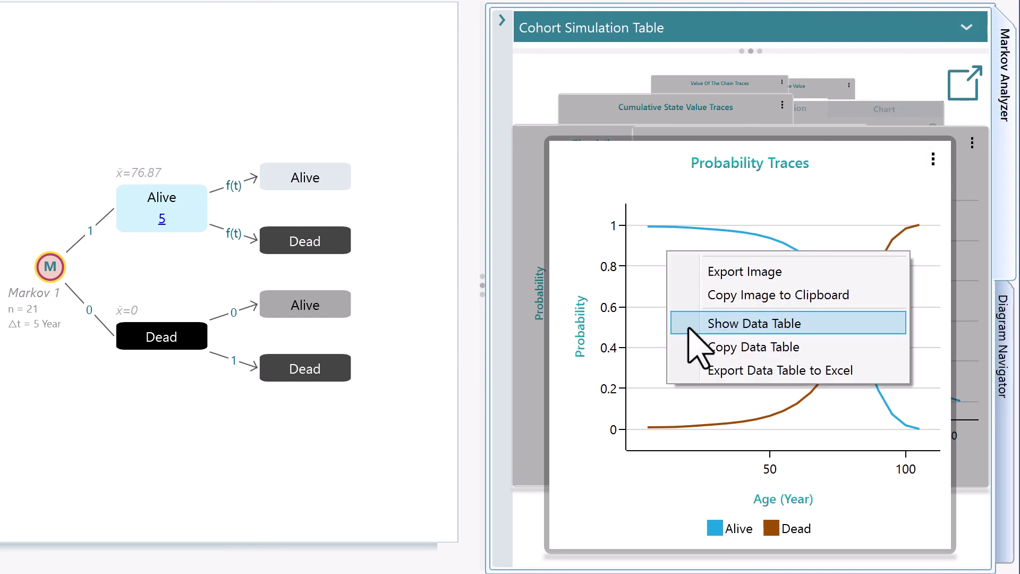
left_click(699, 324)
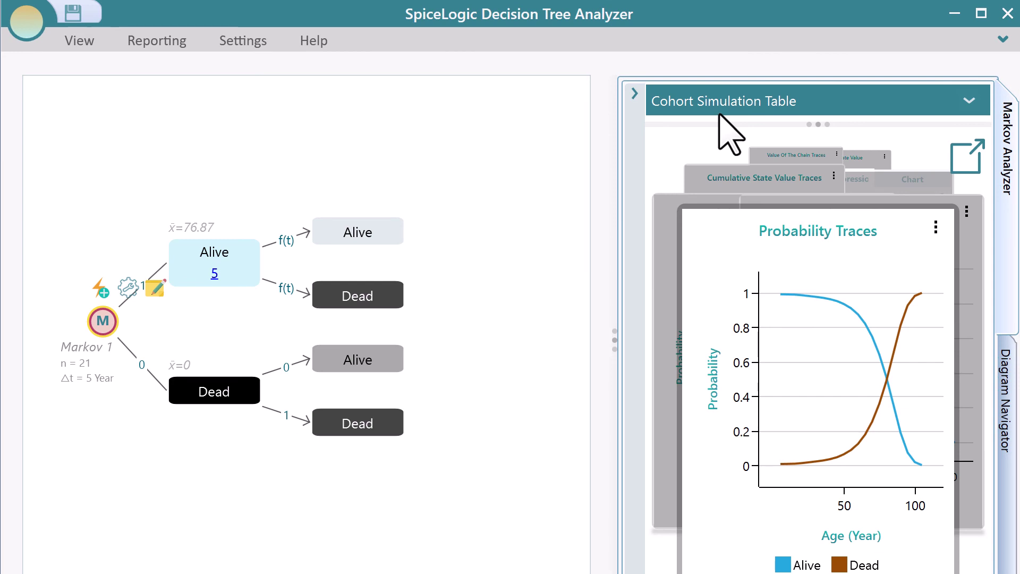
Expand the Cohort Simulation Table, showing population 100,000 and expected effectiveness 4.98 by age 5
left_click(725, 104)
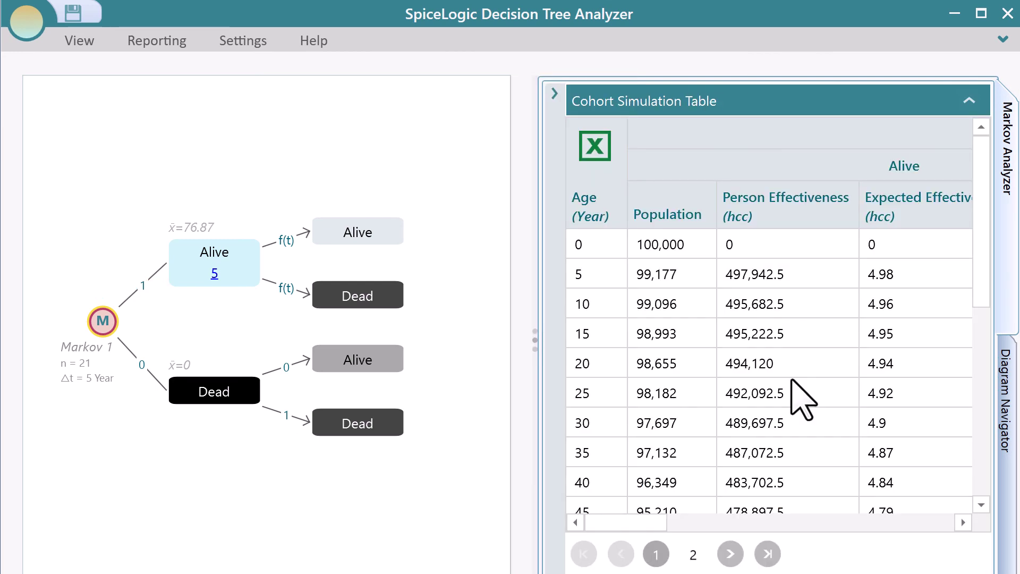
scroll(884, 545, "right", 10)
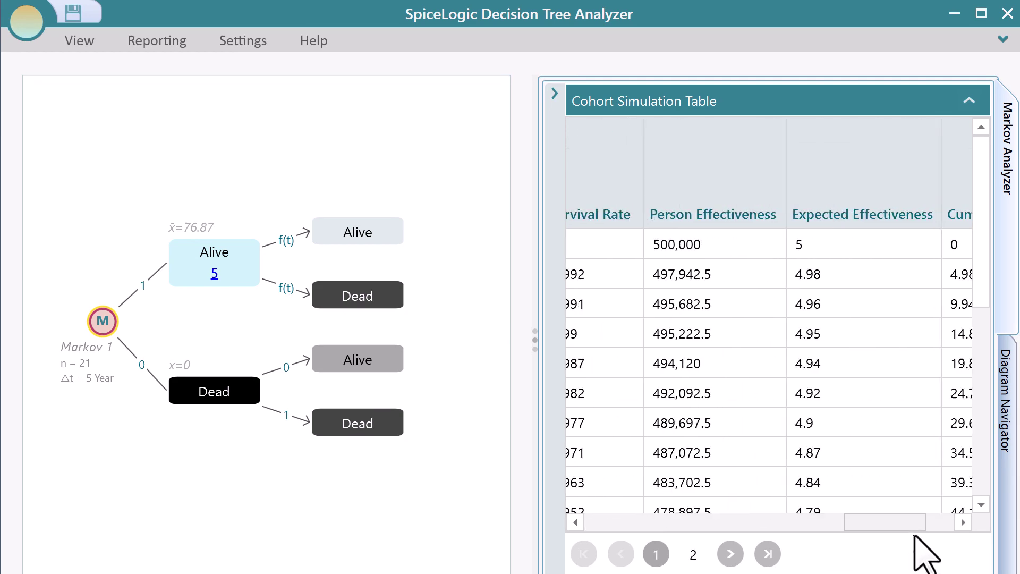